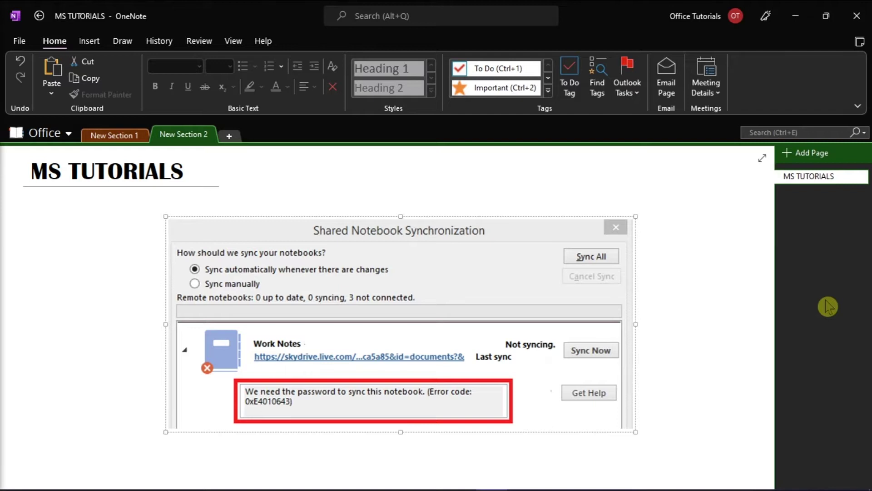
# Sign out of the Office Tutorials account and confirm removing it from Office.
pyautogui.click(719, 26)
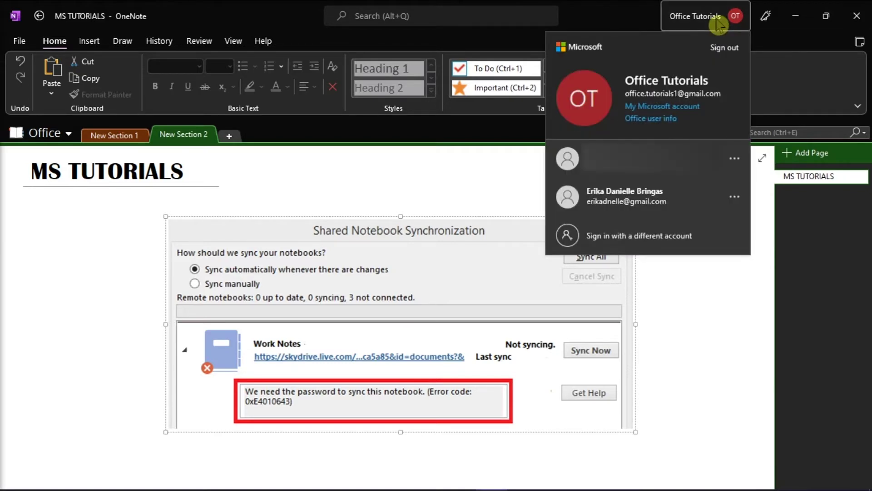
pyautogui.click(724, 48)
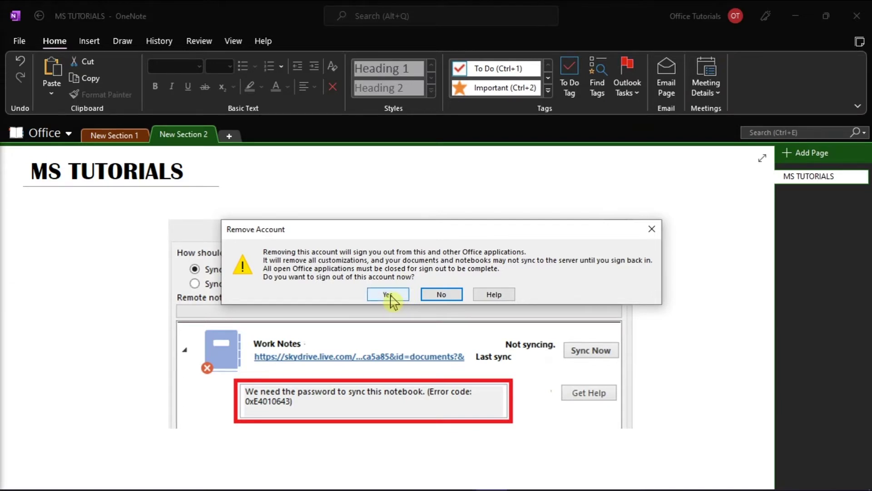
pyautogui.click(388, 295)
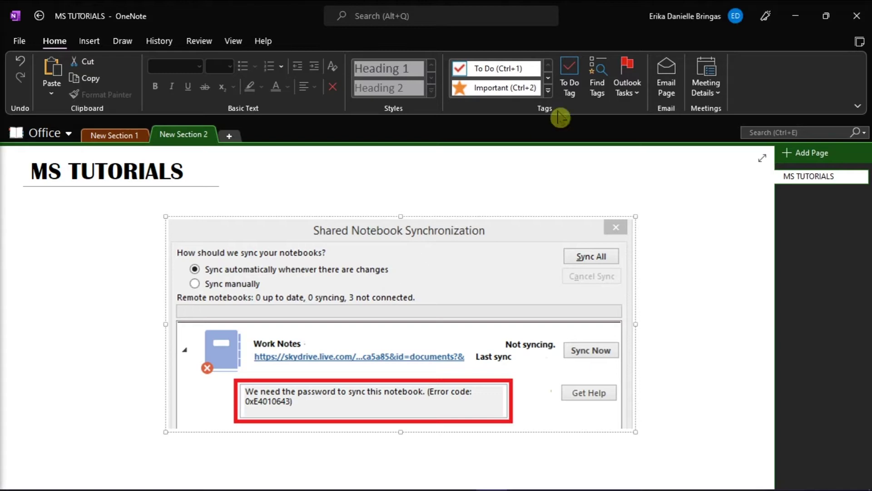
# Sign back in to OneNote with the email address and password.
pyautogui.click(695, 15)
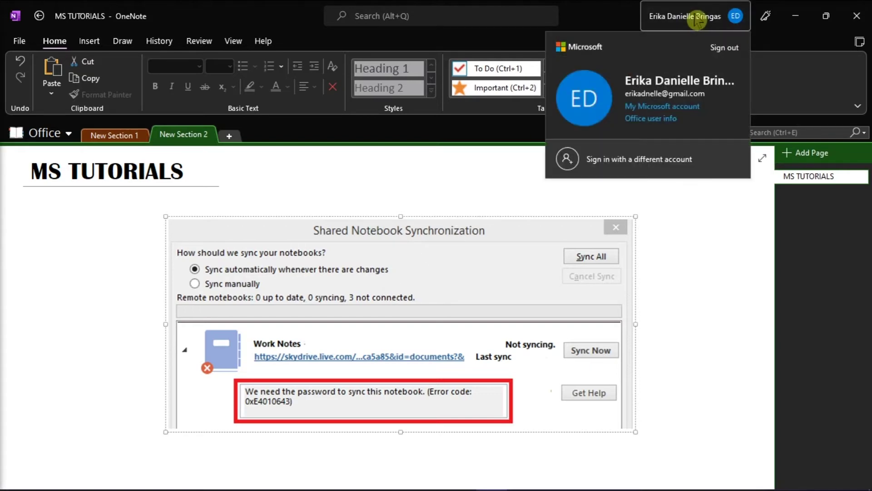
pyautogui.click(639, 194)
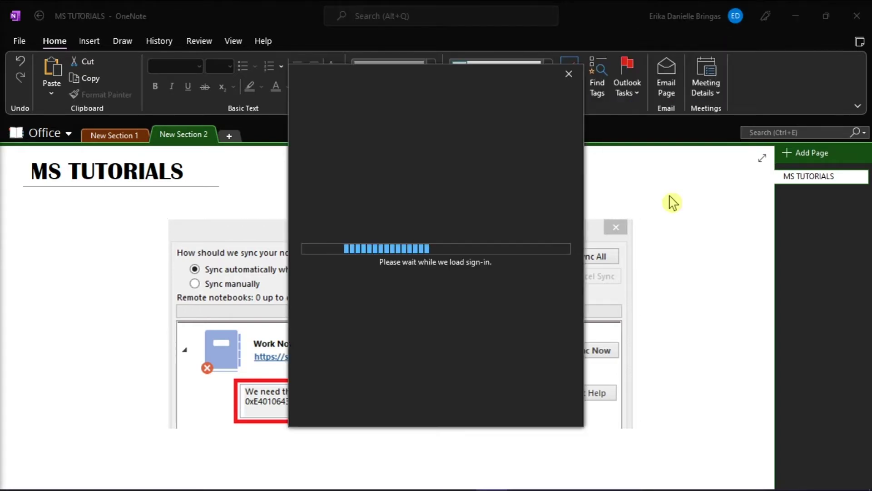
pyautogui.press('Return')
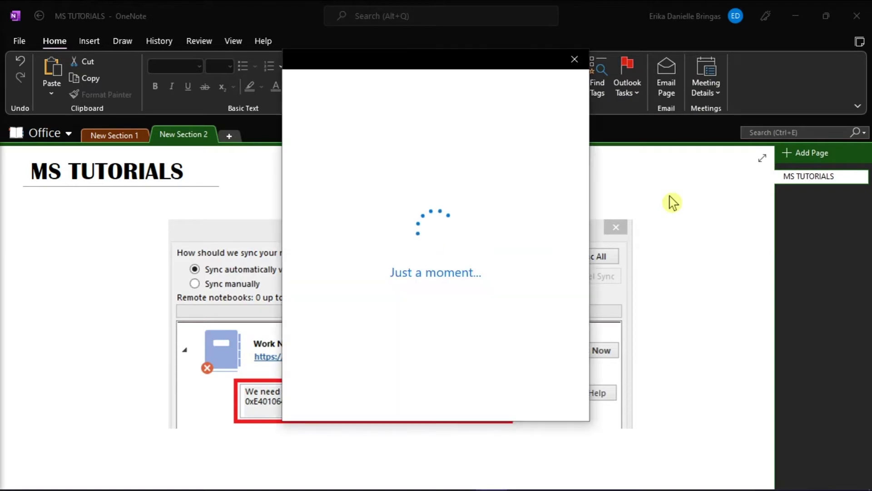
pyautogui.write('••••••••••••••')
pyautogui.press('Return')
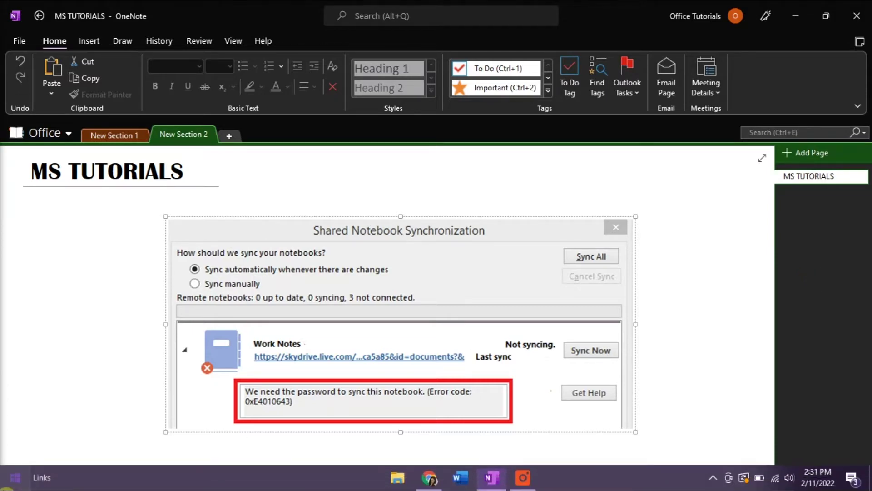
# View the stored MicrosoftOffice16_Data entry under Windows Credentials in Credential Manager.
pyautogui.press('super')
pyautogui.write('CREDENT')
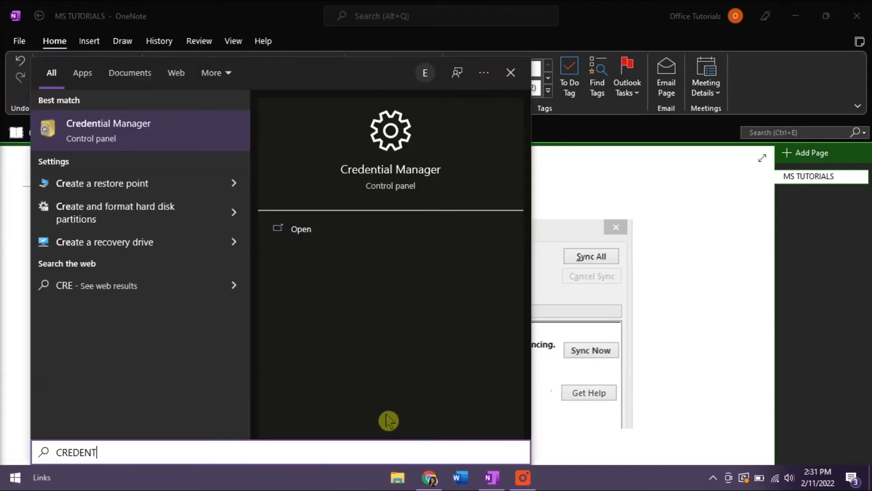
pyautogui.write('IAL MANAGER')
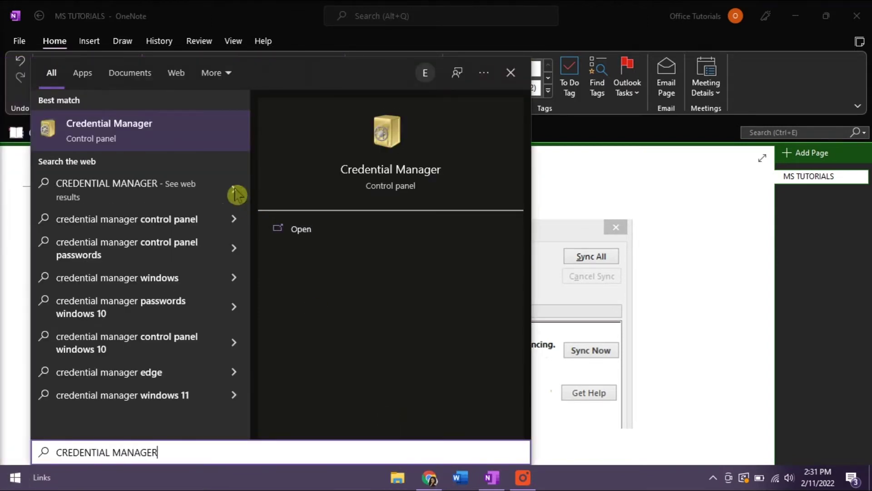
pyautogui.click(188, 134)
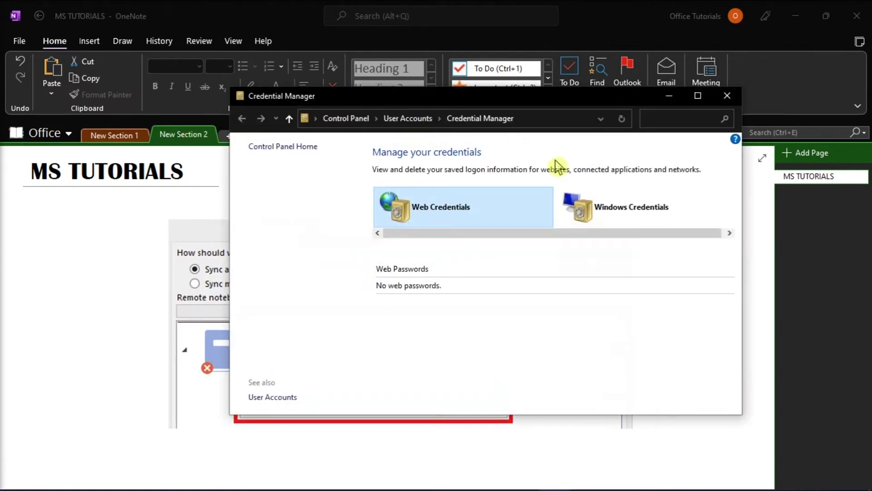
pyautogui.click(646, 217)
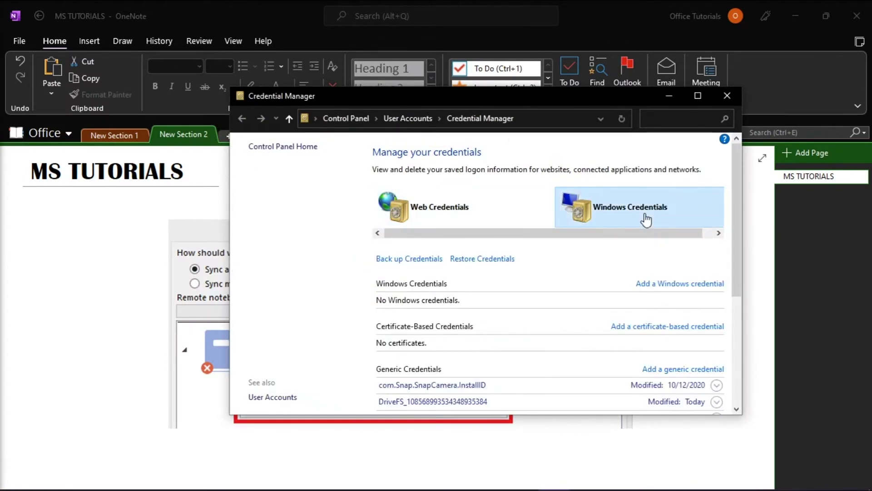
pyautogui.scroll(-3, 586, 314)
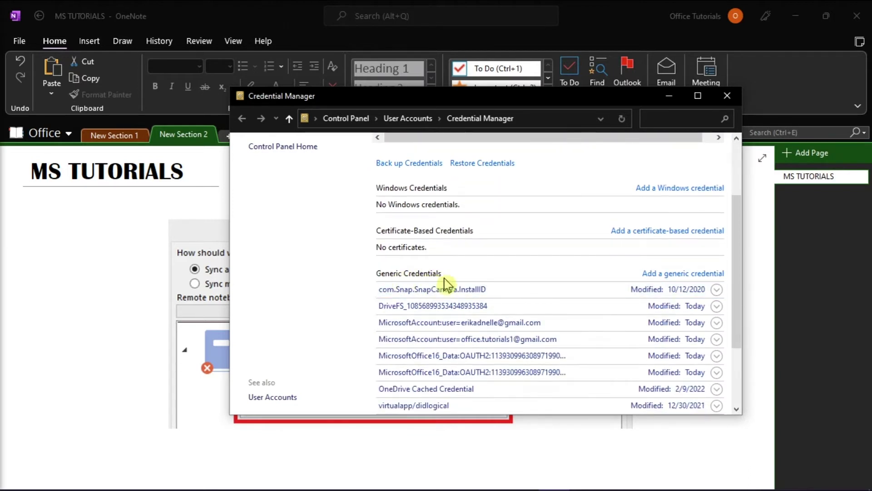
pyautogui.click(455, 355)
pyautogui.scroll(-2, 455, 361)
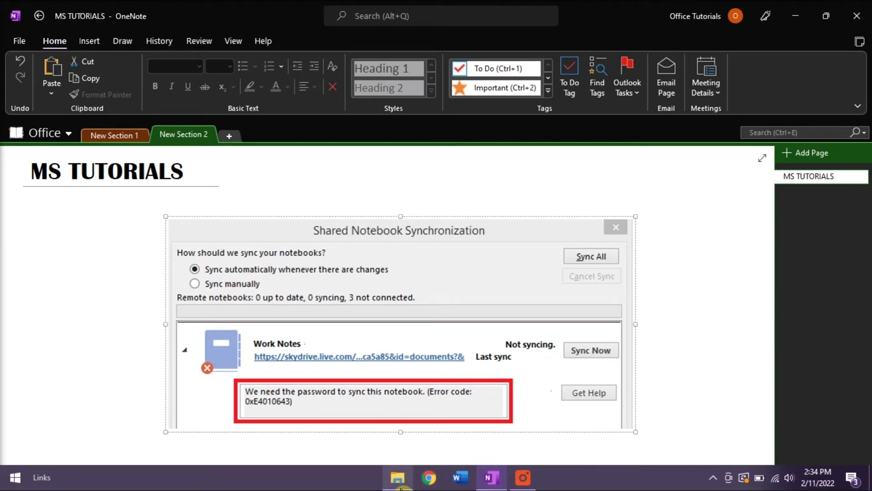
# Browse to AppData\Local\Microsoft\OneNote\16.0 and bring up the cache folder's context menu.
pyautogui.click(398, 476)
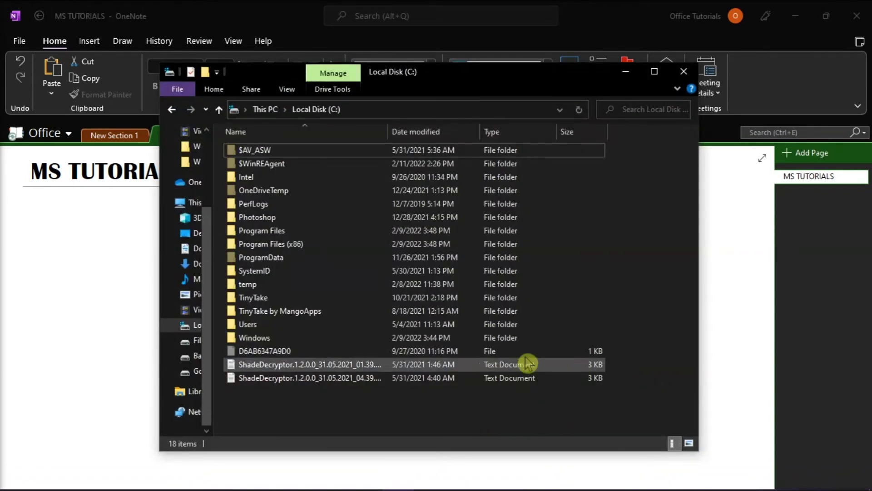
pyautogui.doubleClick(436, 325)
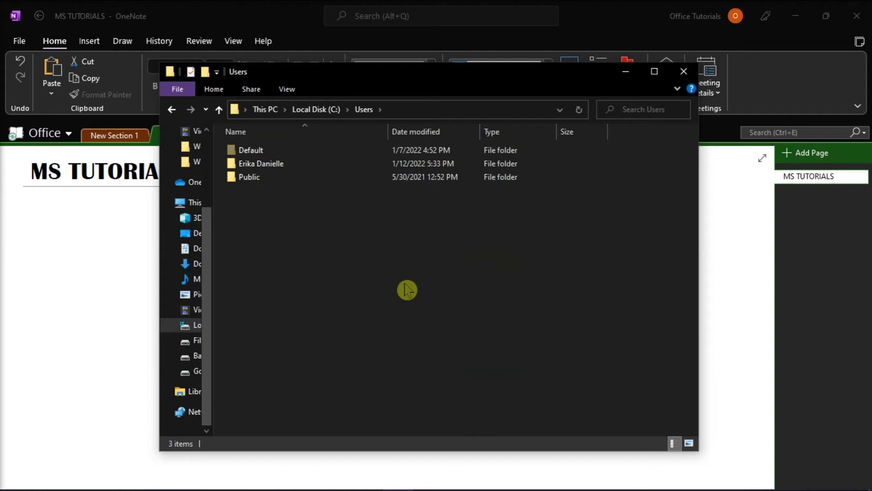
pyautogui.doubleClick(395, 164)
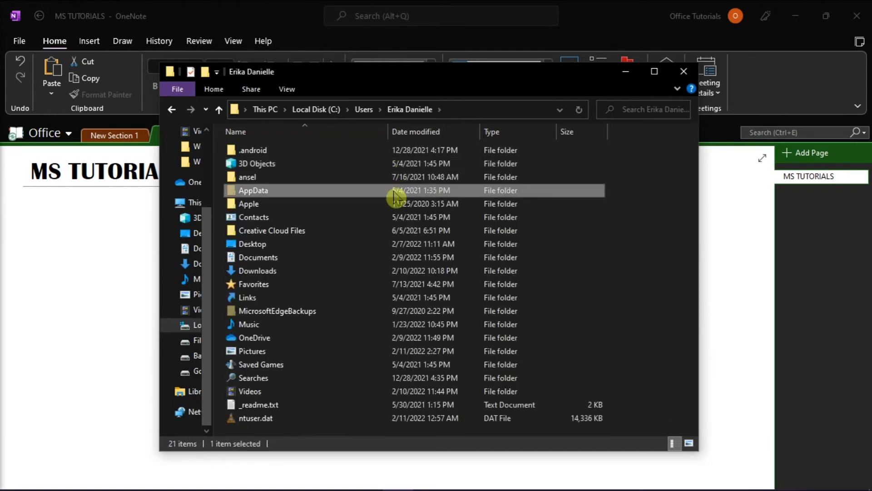
pyautogui.doubleClick(395, 191)
pyautogui.doubleClick(395, 152)
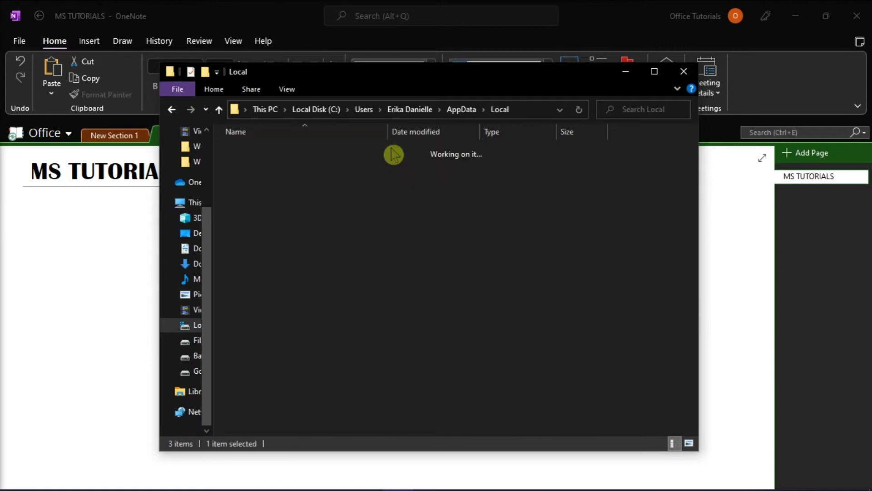
pyautogui.scroll(-1, 386, 265)
pyautogui.scroll(-2, 387, 265)
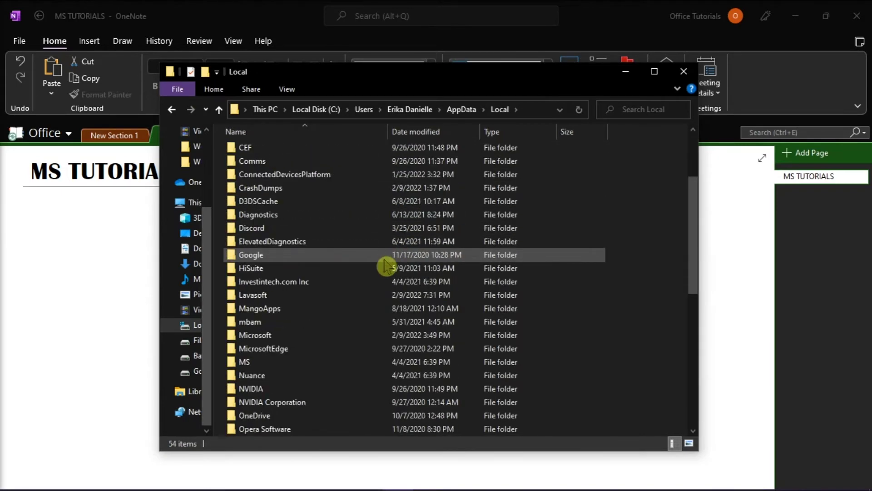
pyautogui.doubleClick(360, 344)
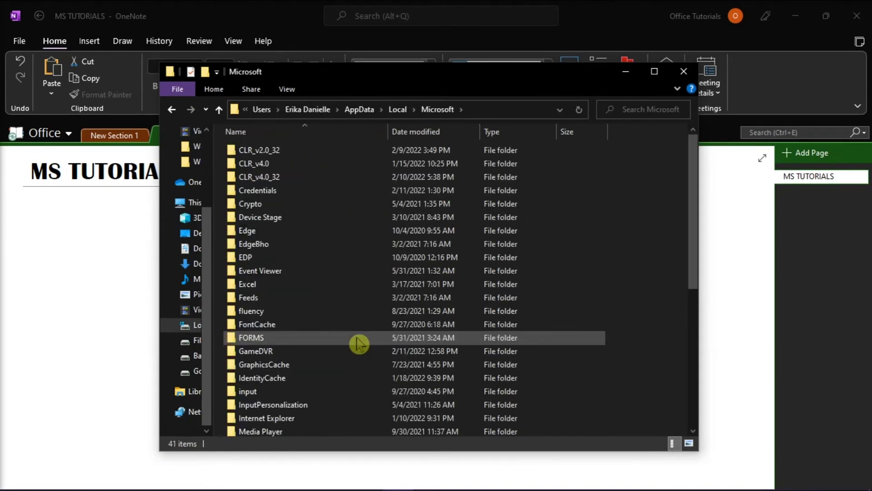
pyautogui.scroll(-3, 361, 344)
pyautogui.scroll(-1, 360, 344)
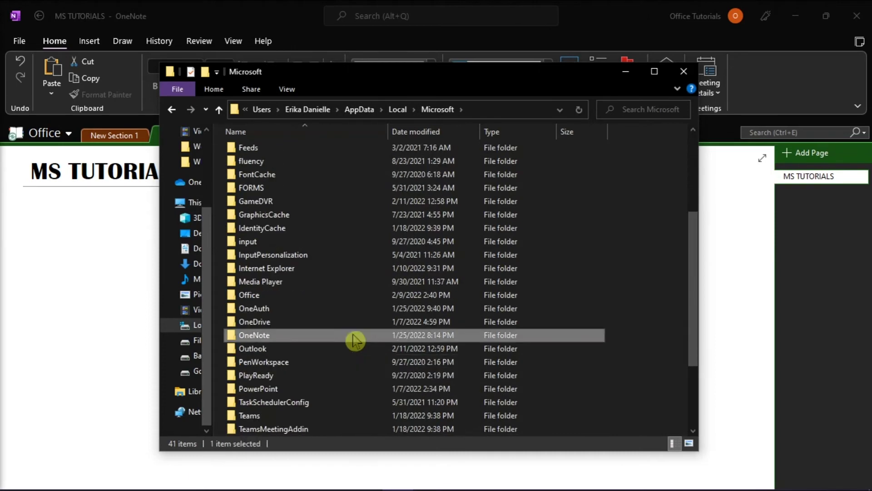
pyautogui.doubleClick(360, 343)
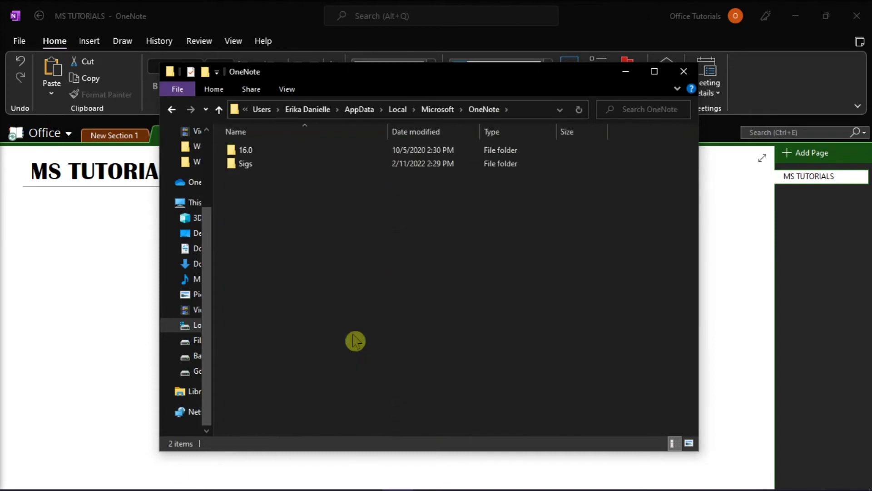
pyautogui.doubleClick(373, 150)
pyautogui.click(371, 167)
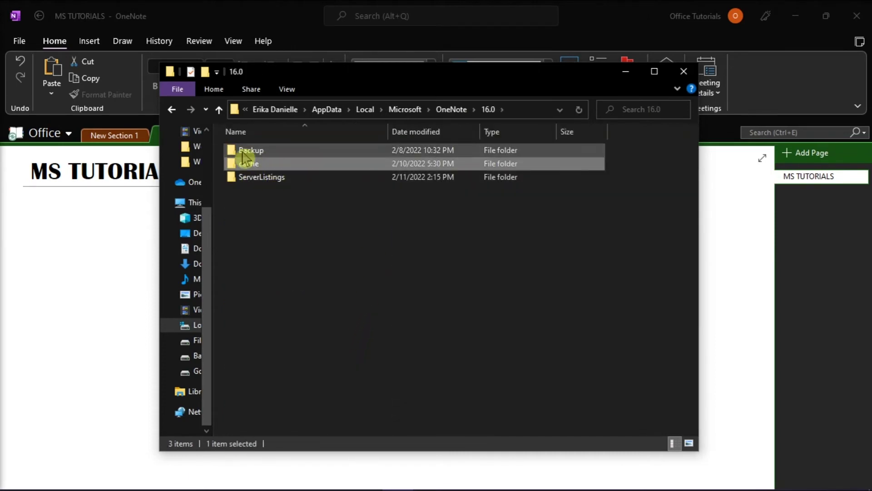
pyautogui.rightClick(329, 169)
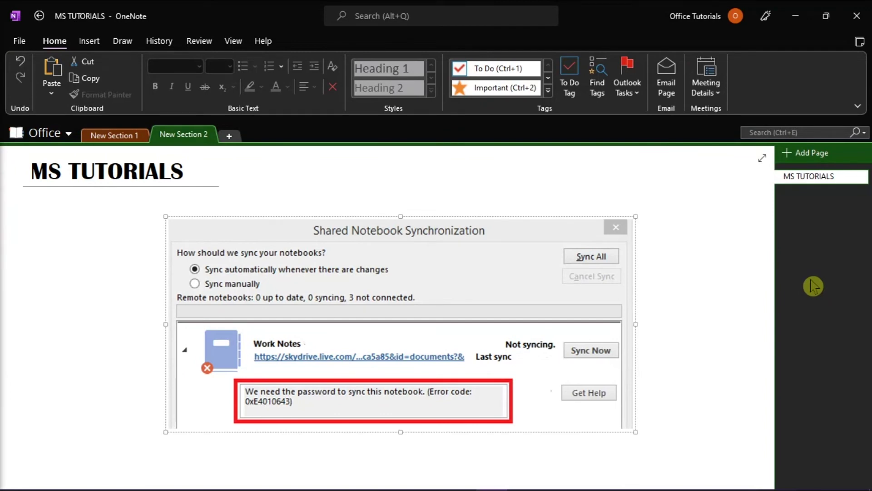
# Select Microsoft 365 Apps for business - en-us in Control Panel's Programs and Features list.
pyautogui.click(13, 477)
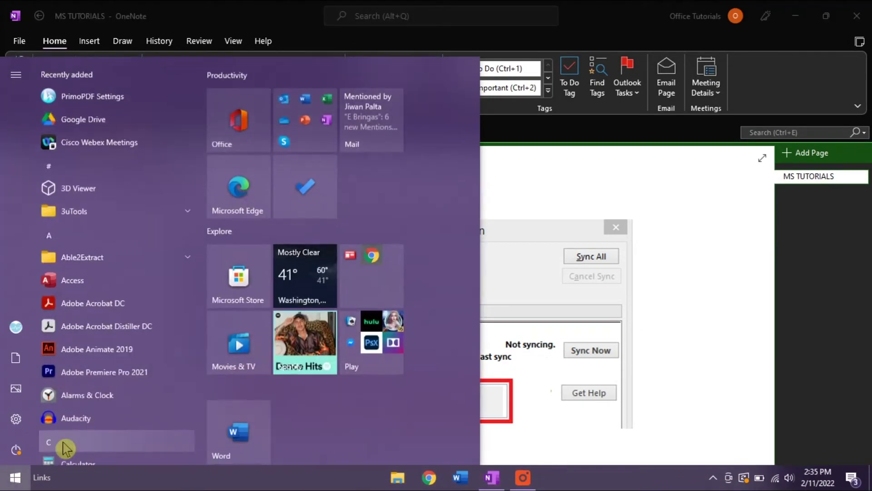
pyautogui.write('CONTROL PANEL')
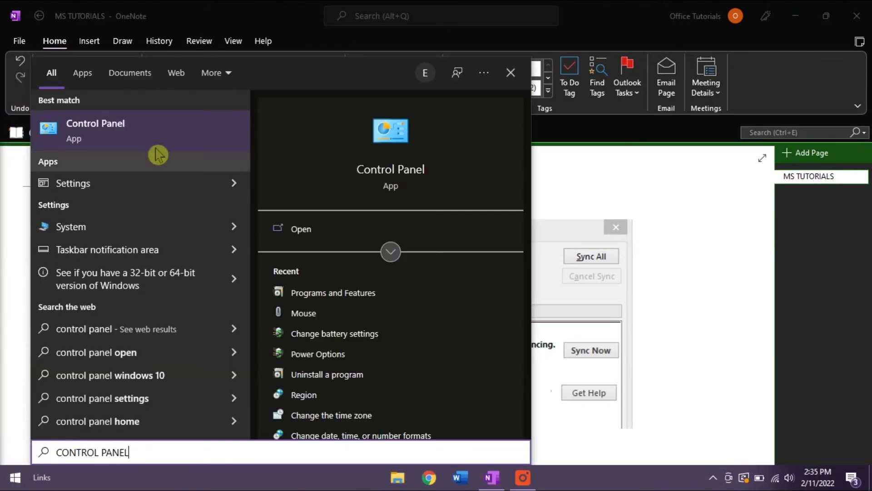
pyautogui.click(144, 130)
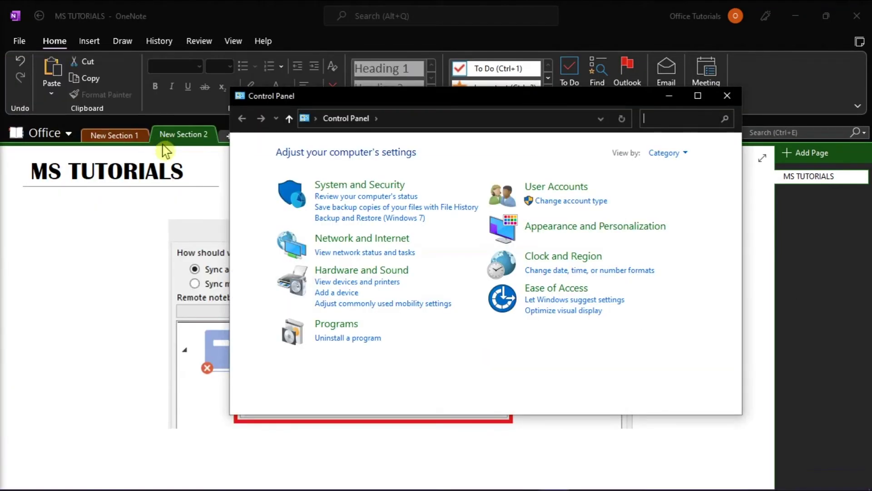
pyautogui.click(337, 333)
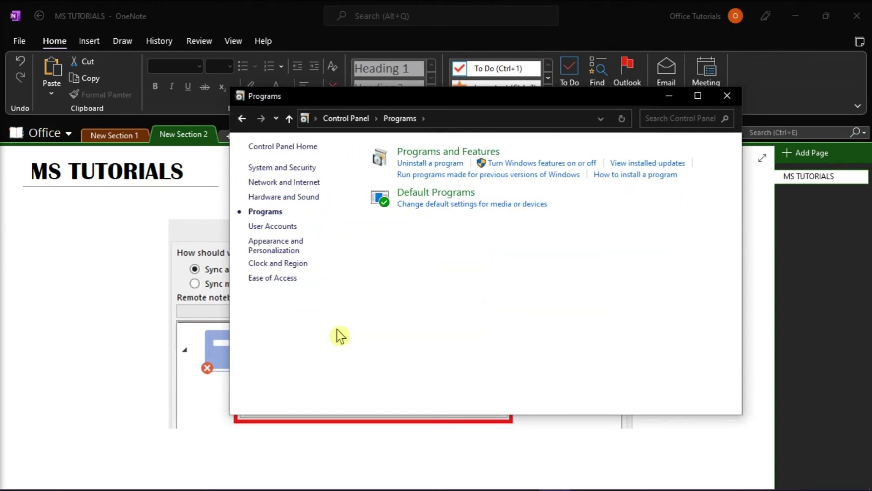
pyautogui.click(447, 152)
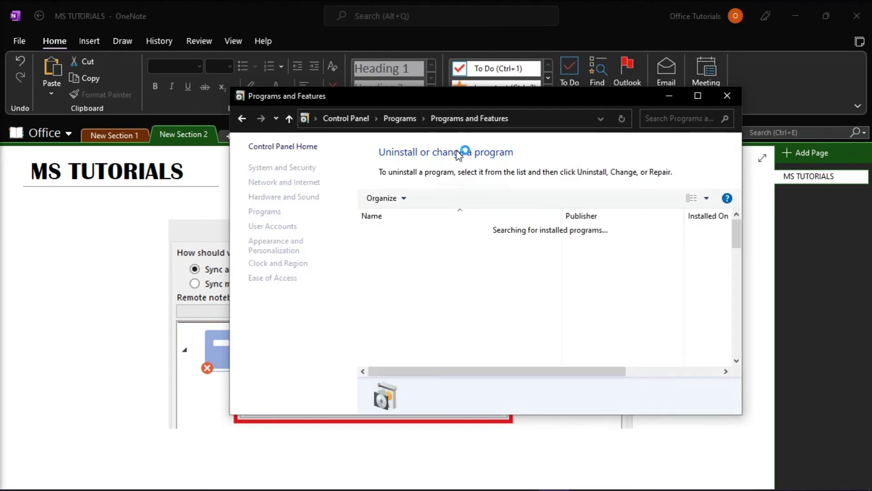
pyautogui.moveTo(737, 242); pyautogui.dragTo(747, 275)
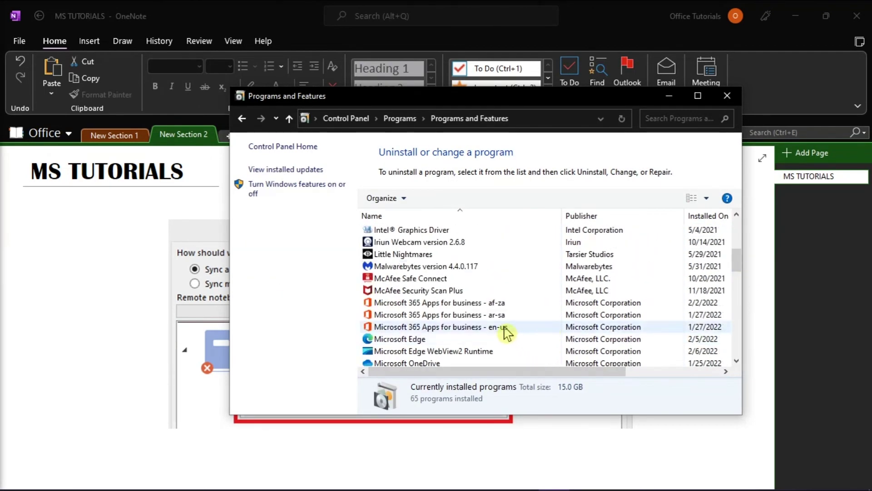
pyautogui.click(470, 327)
pyautogui.scroll(-1, 470, 327)
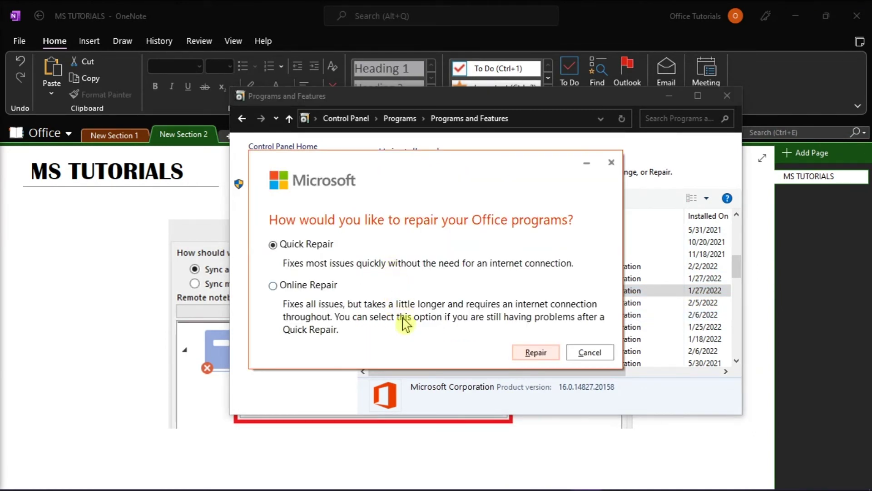
# Run an Office Quick Repair, letting OneNote close, and dismiss the completion notice.
pyautogui.click(536, 352)
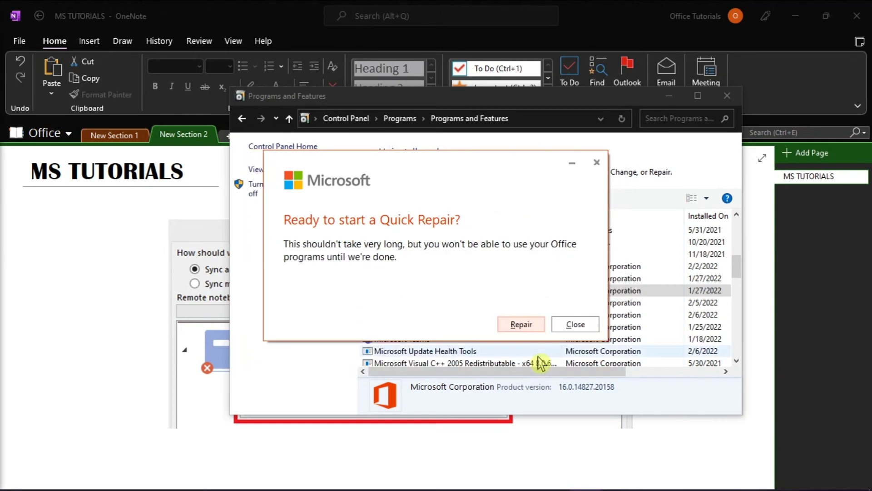
pyautogui.click(521, 327)
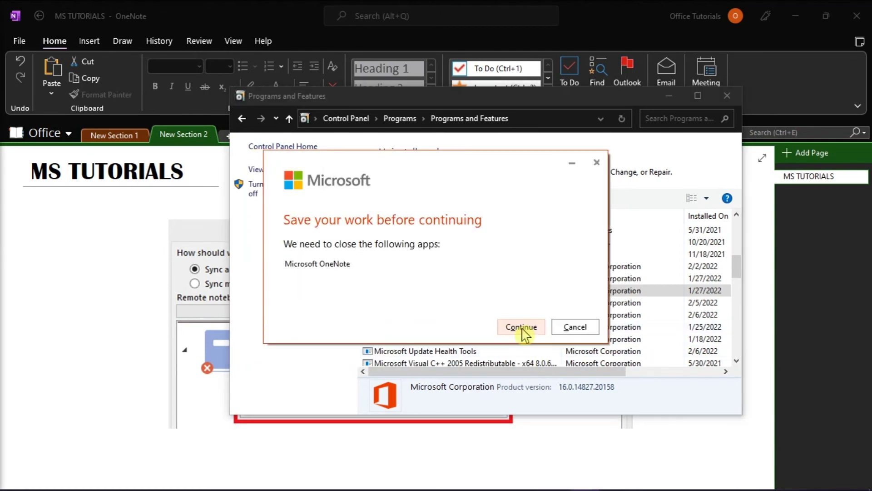
pyautogui.click(521, 327)
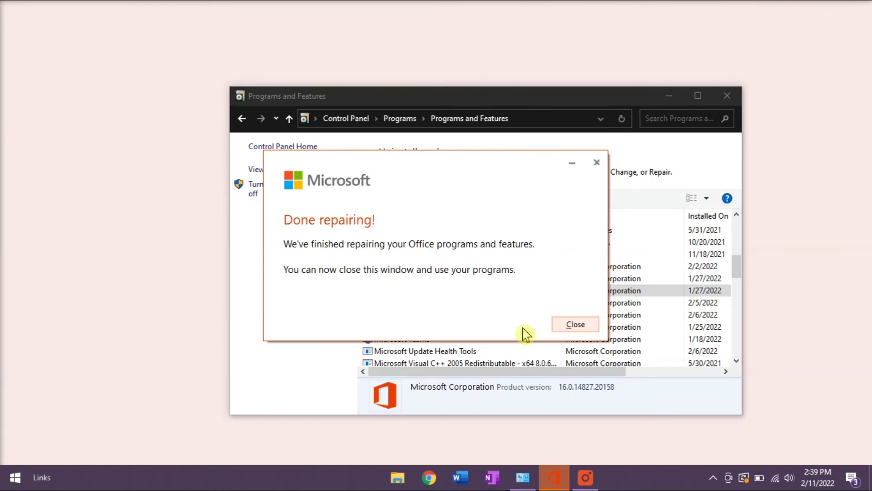
pyautogui.click(574, 325)
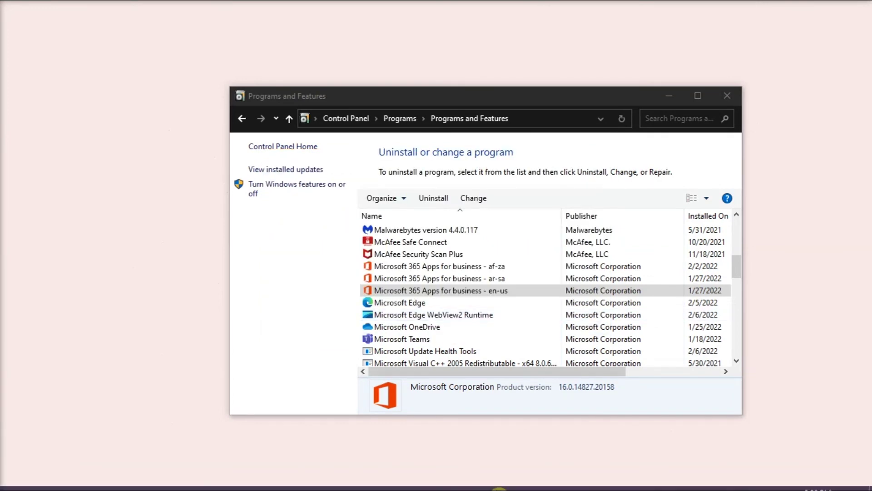
# Relaunch OneNote from the taskbar to return to the MS TUTORIALS page.
pyautogui.click(492, 477)
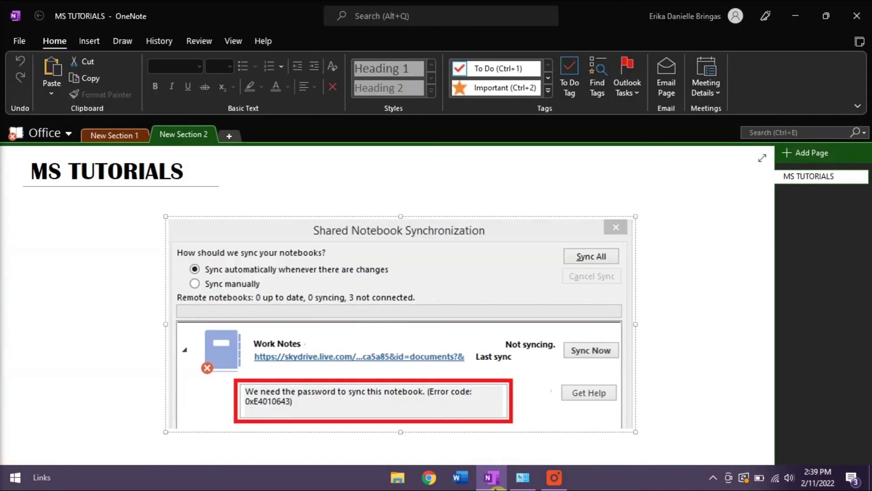